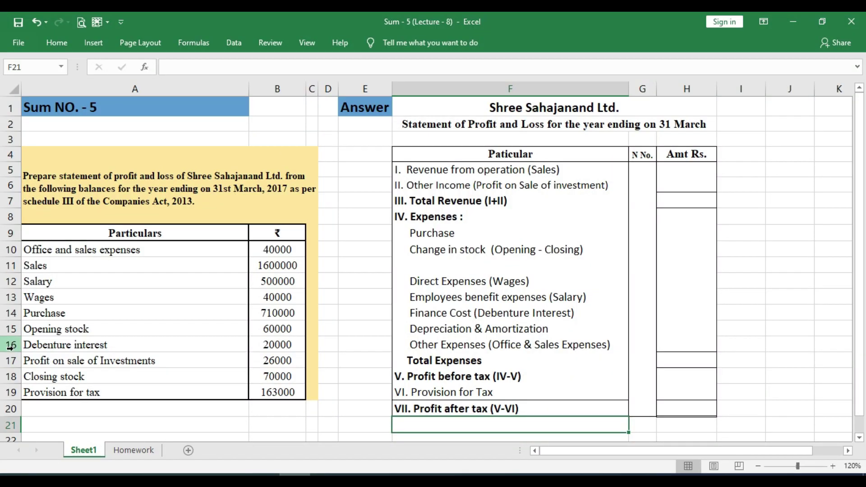
Review the Sum No. 5 question, the listed balances and the answer table's Revenue from operation line
click(131, 104)
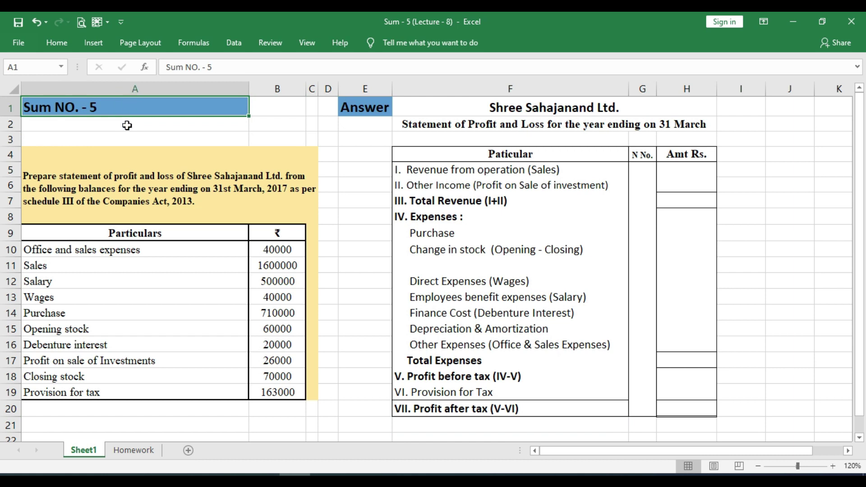
click(106, 163)
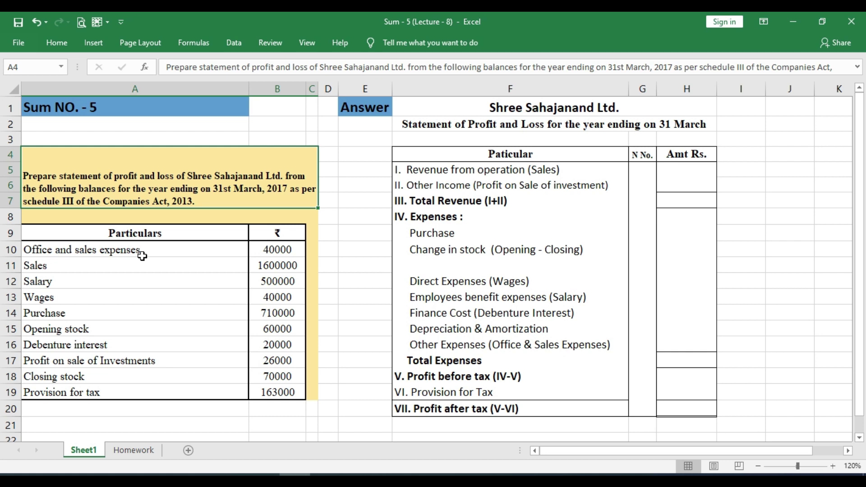
click(106, 251)
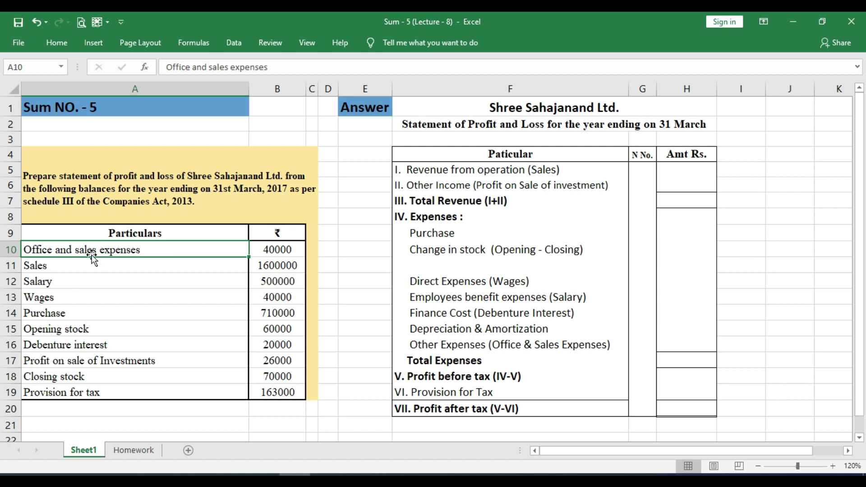
key(Down)
key(Down)
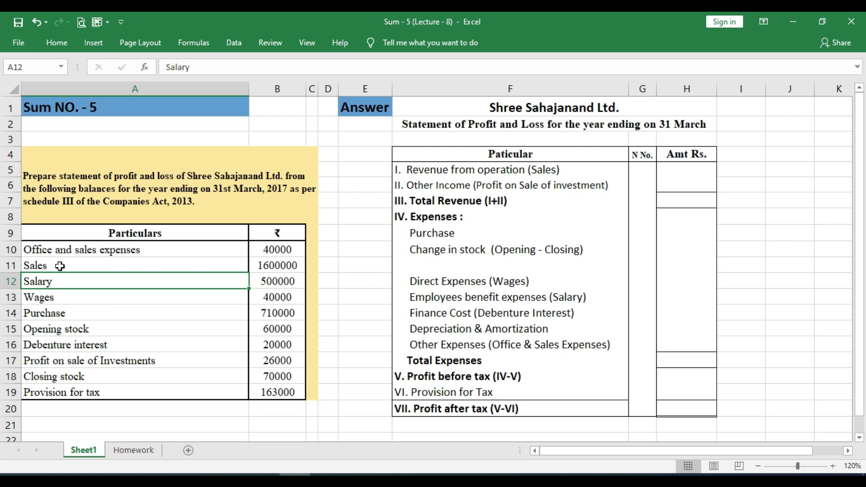
click(467, 110)
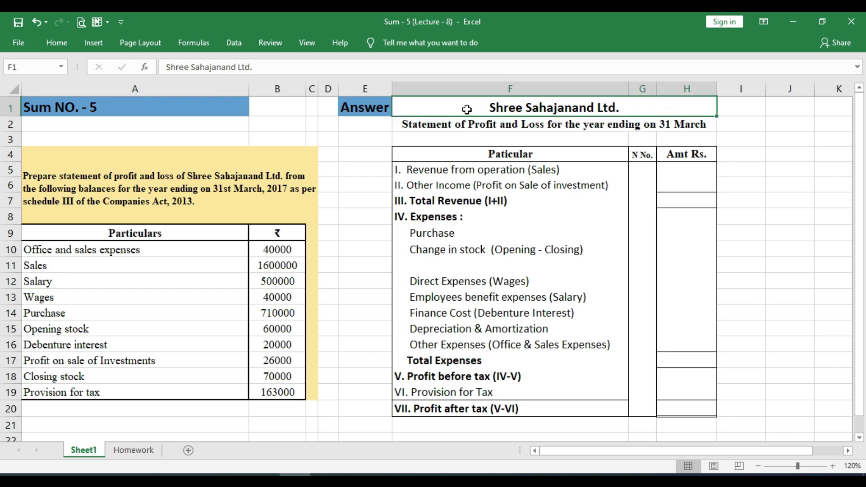
click(499, 125)
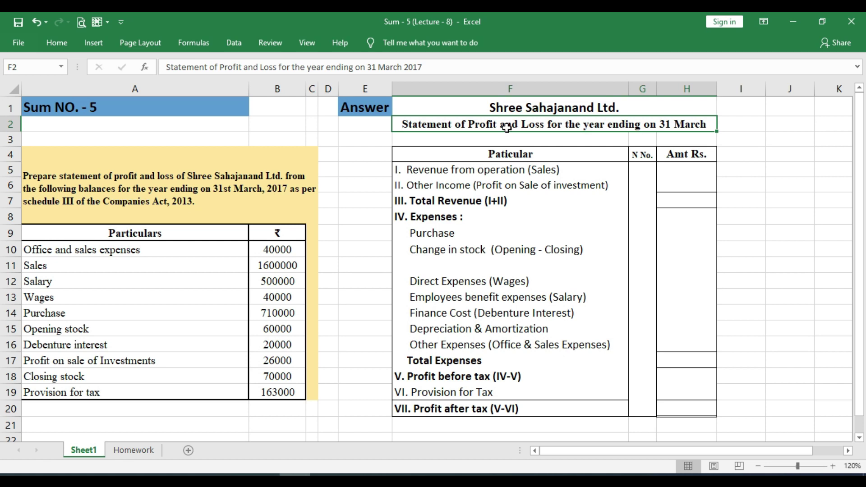
click(547, 159)
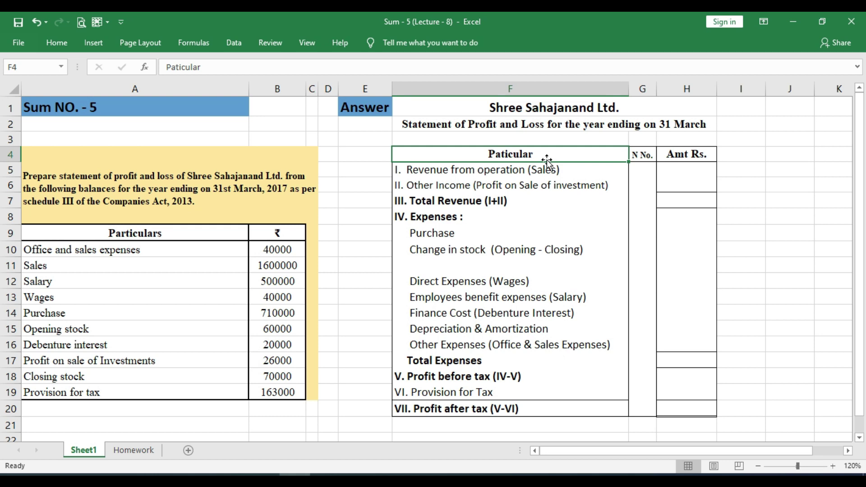
click(487, 175)
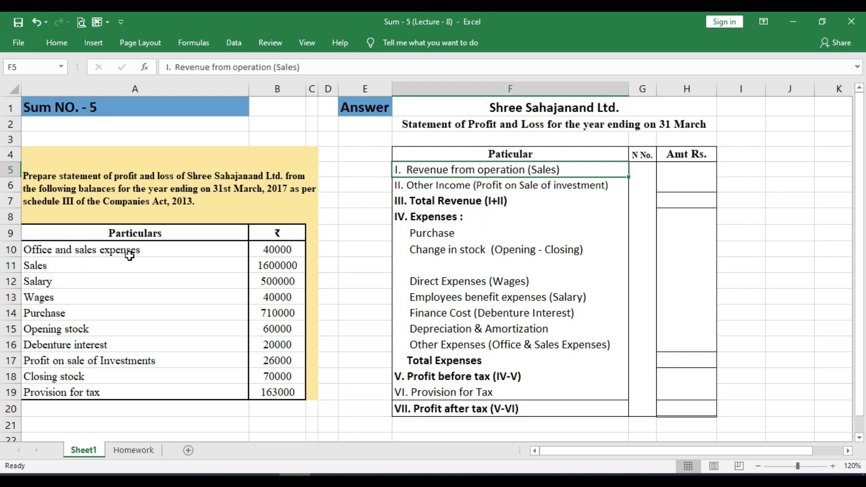
click(282, 266)
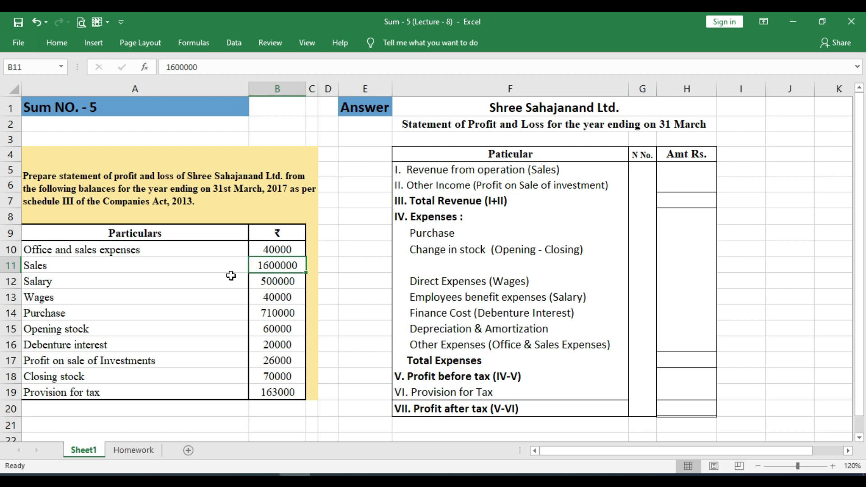
Enter 1600000 as Revenue from operation (Sales) in the amount column
click(669, 171)
text(1600000)
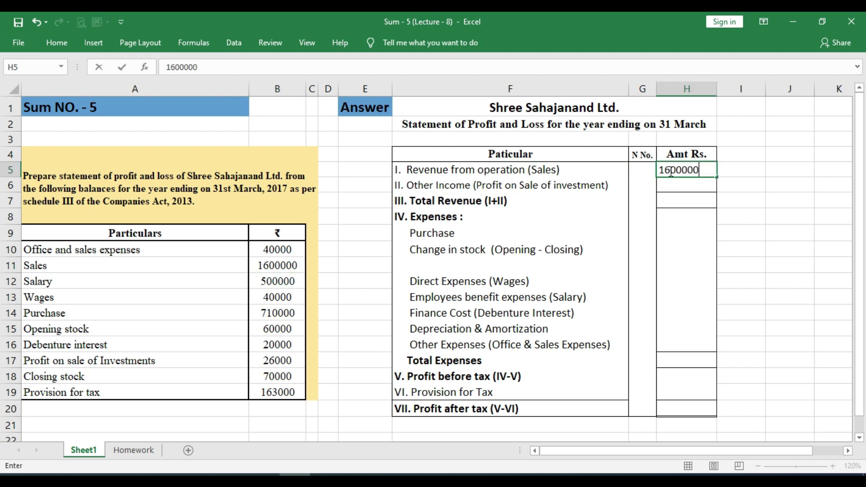
key(Return)
Highlight the 1600000 Sales balance with yellow fill
click(270, 271)
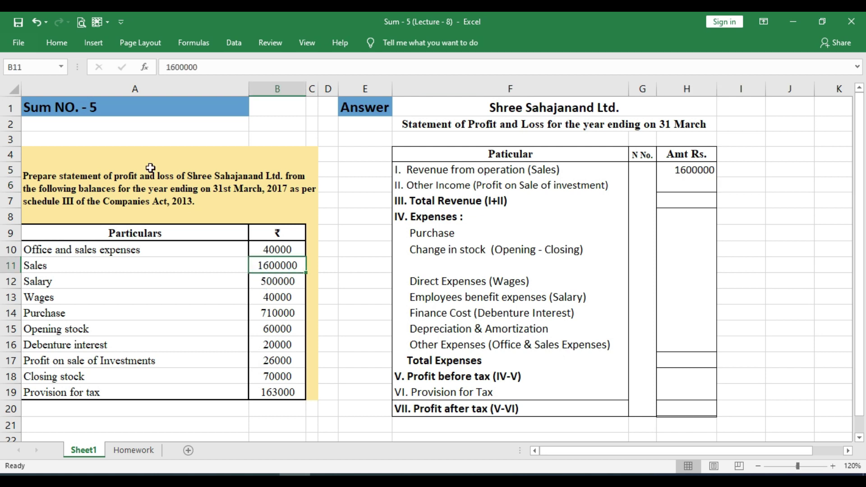
click(57, 43)
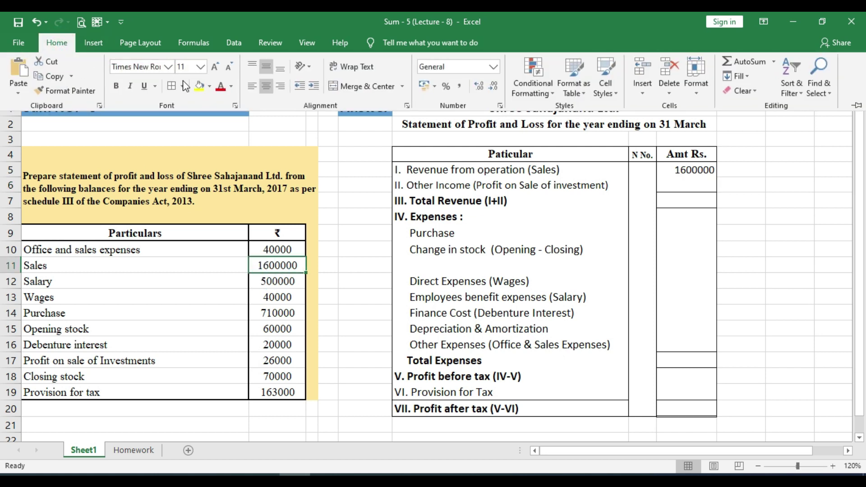
click(200, 88)
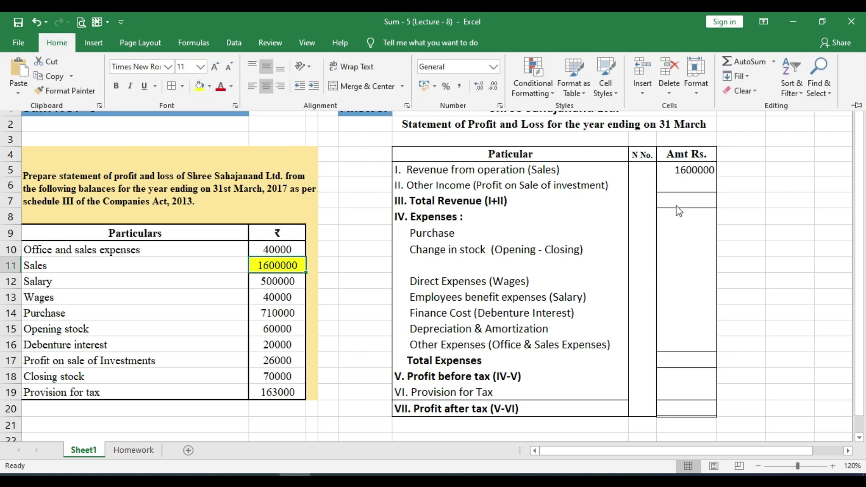
click(676, 181)
click(675, 180)
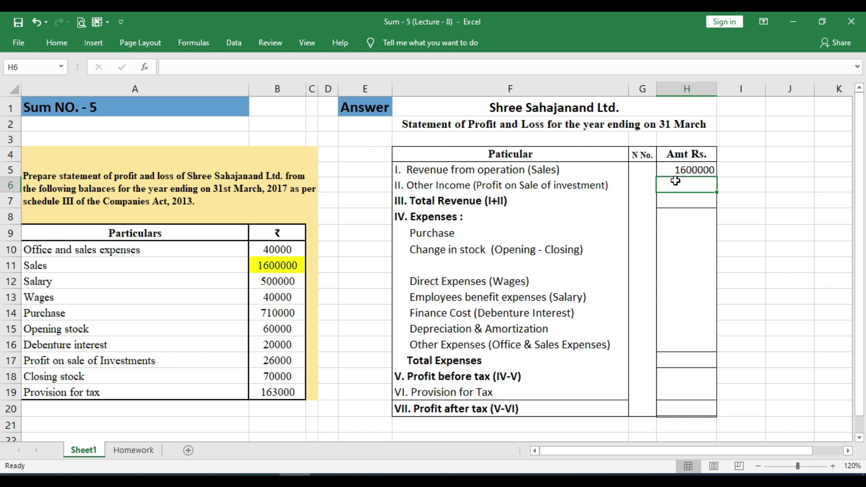
Highlight the 26000 Profit on sale of Investments balance yellow
click(116, 362)
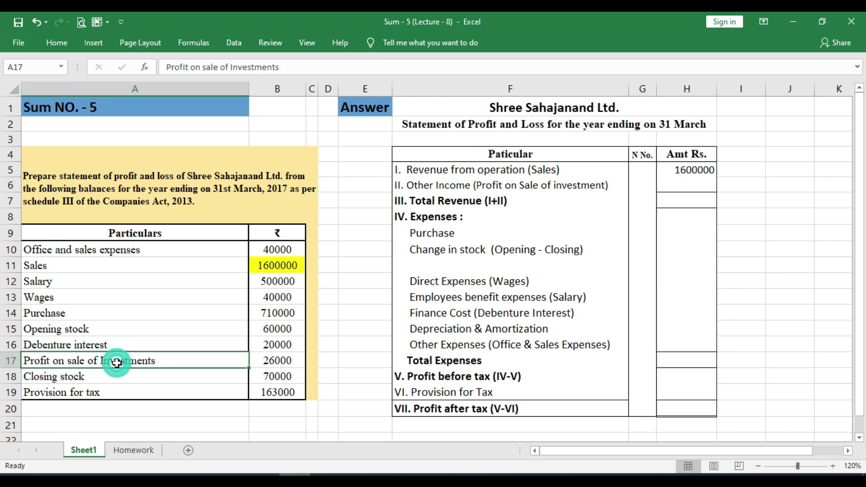
click(277, 361)
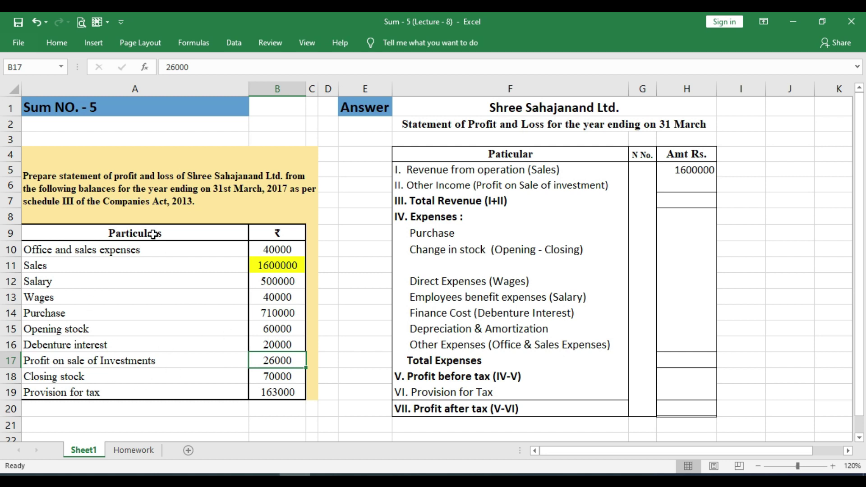
click(61, 48)
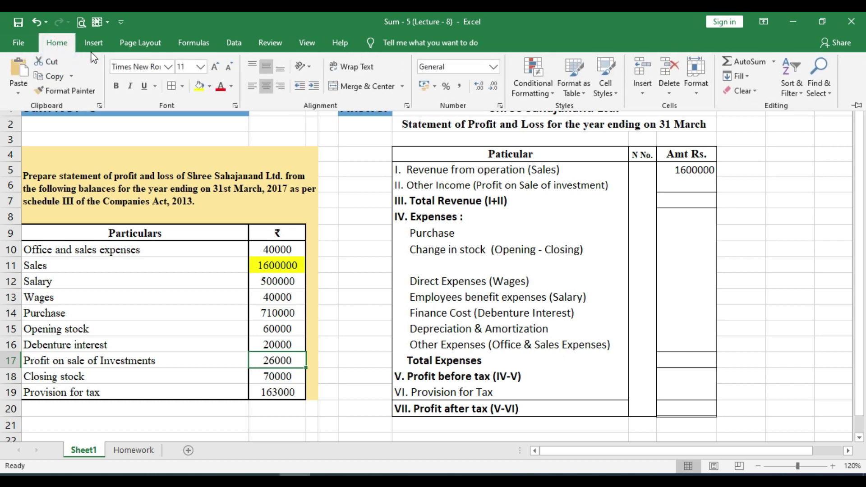
click(199, 86)
Enter 26000 as Other Income in the amount column
click(677, 188)
click(677, 185)
text(26000)
key(Return)
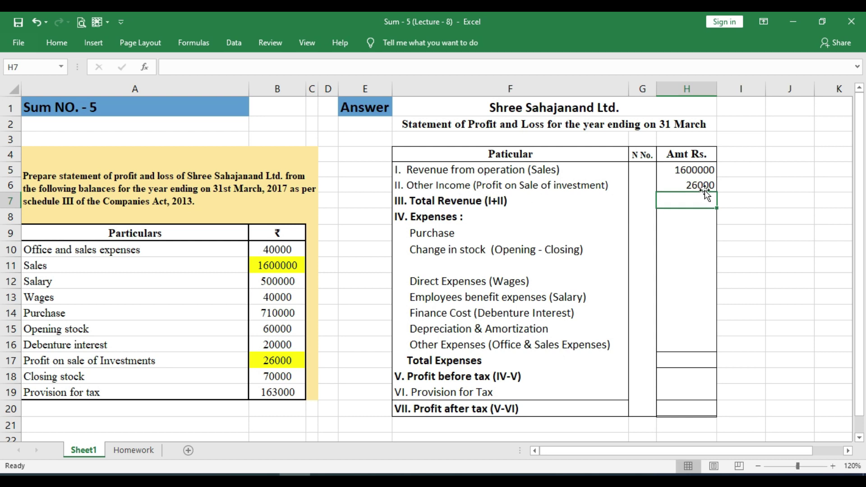
click(678, 203)
click(444, 234)
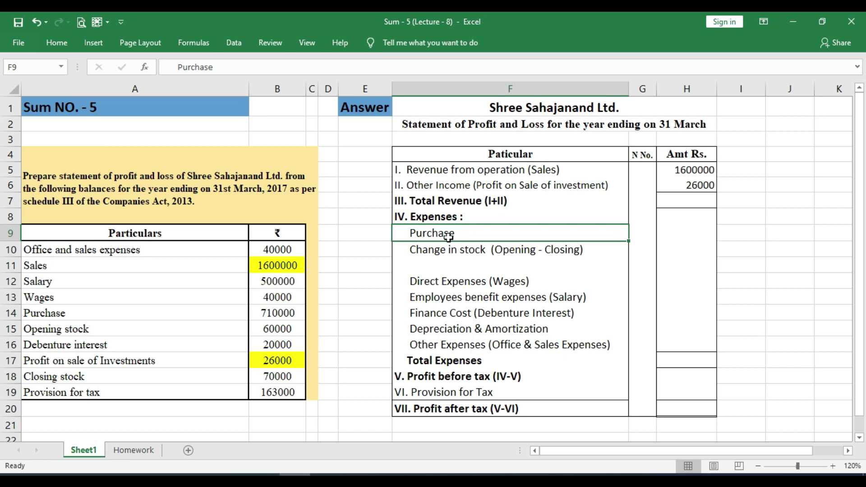
Highlight the 710000 Purchase balance yellow and enter 710000 on the Purchase line
click(288, 316)
click(55, 43)
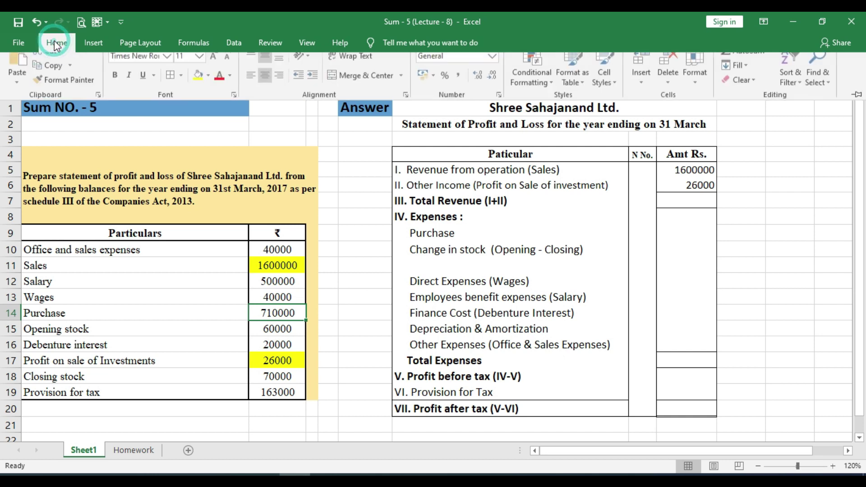
click(199, 86)
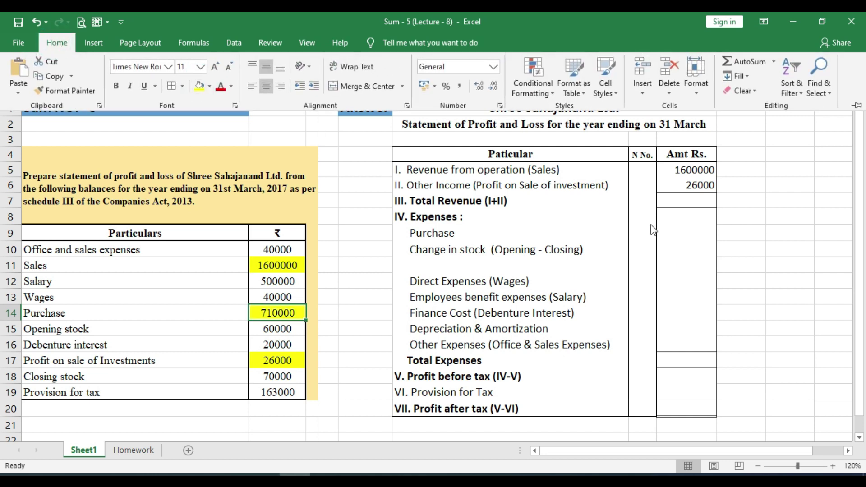
click(677, 214)
click(677, 215)
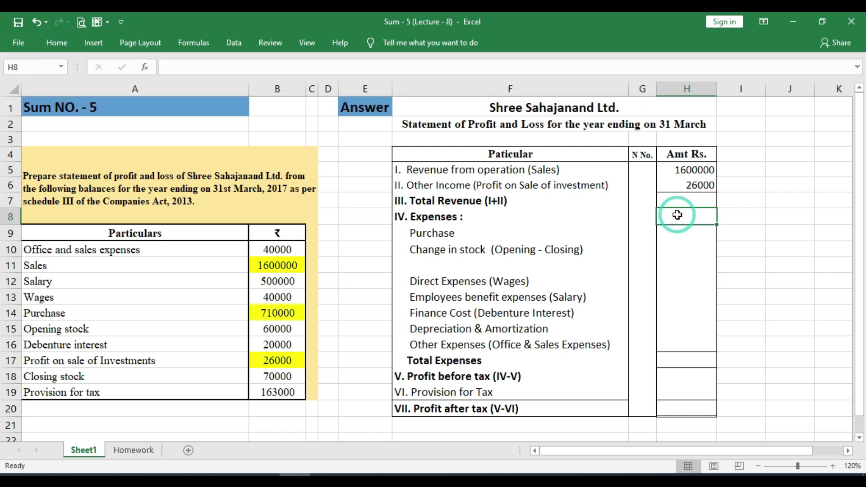
key(Down)
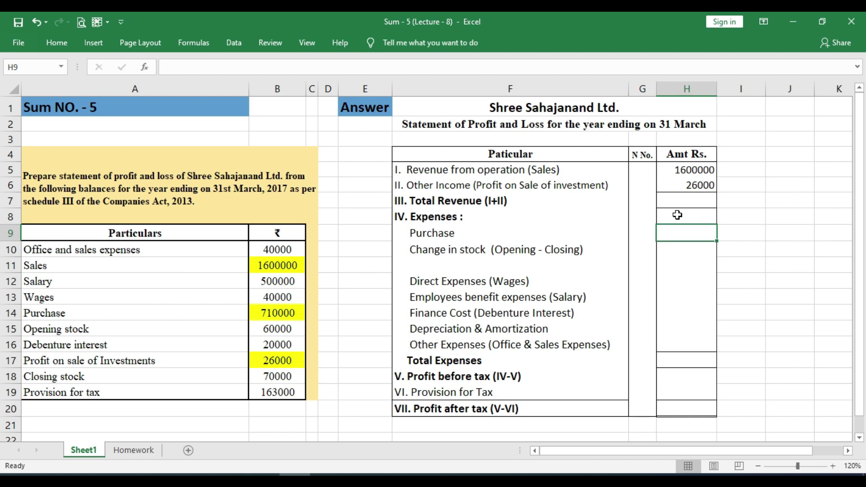
text(710000)
key(Return)
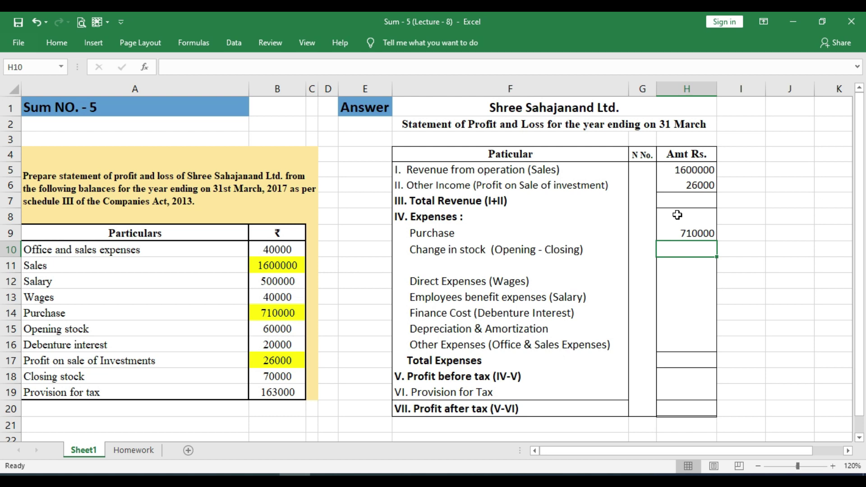
Highlight the opening stock 60000 and closing stock 70000 balances yellow
click(268, 329)
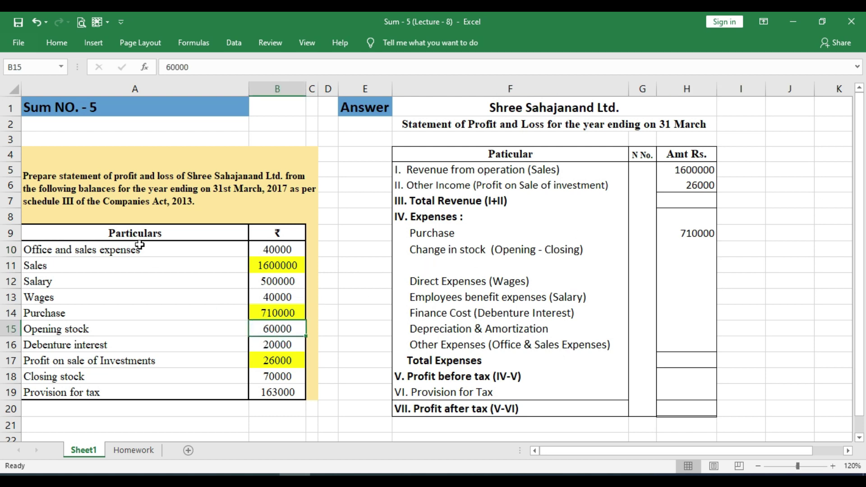
click(57, 43)
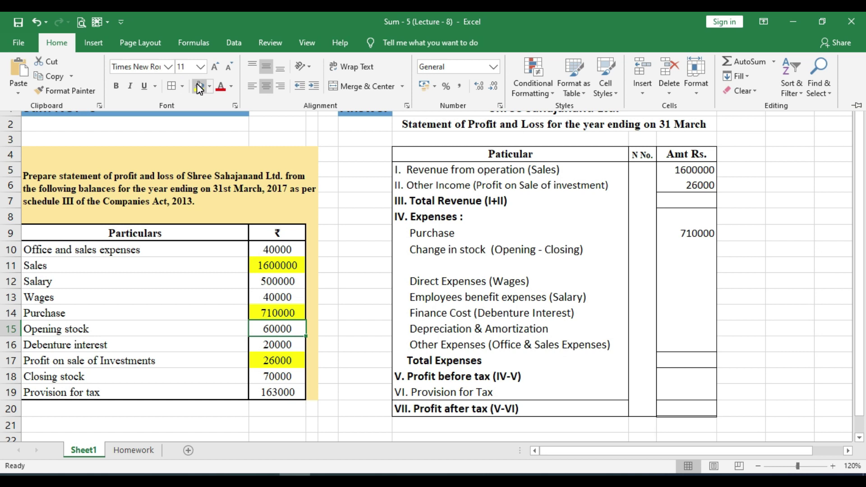
click(199, 86)
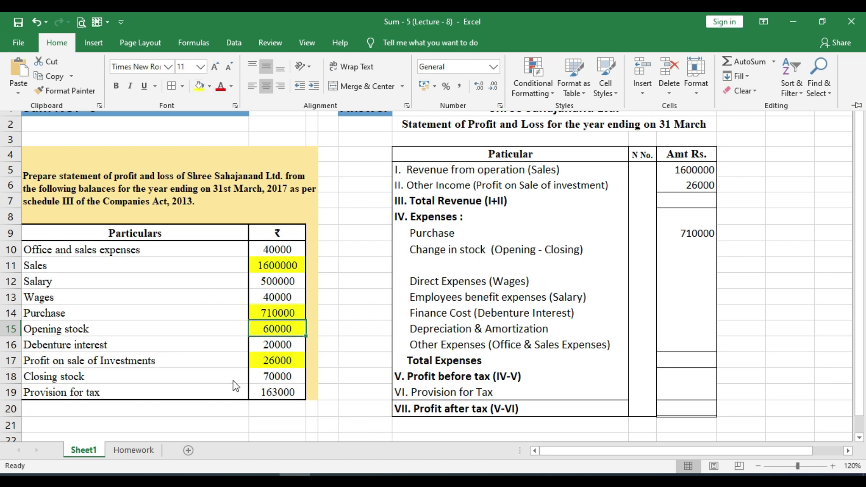
click(273, 377)
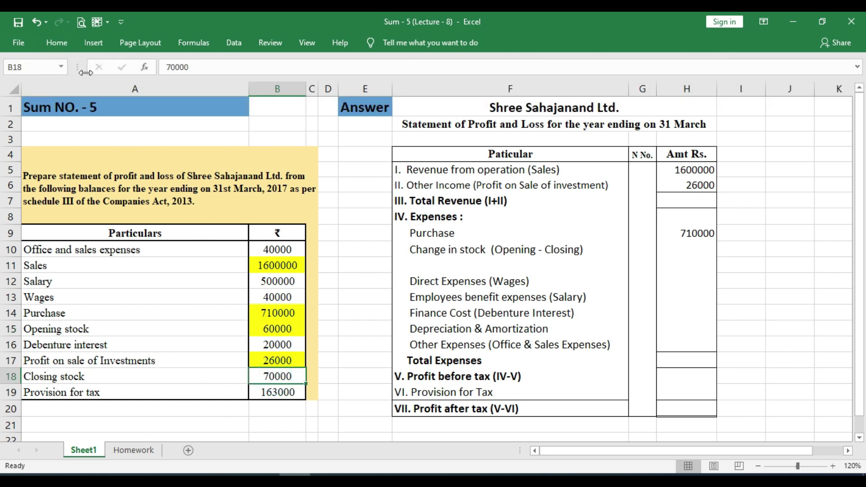
click(63, 45)
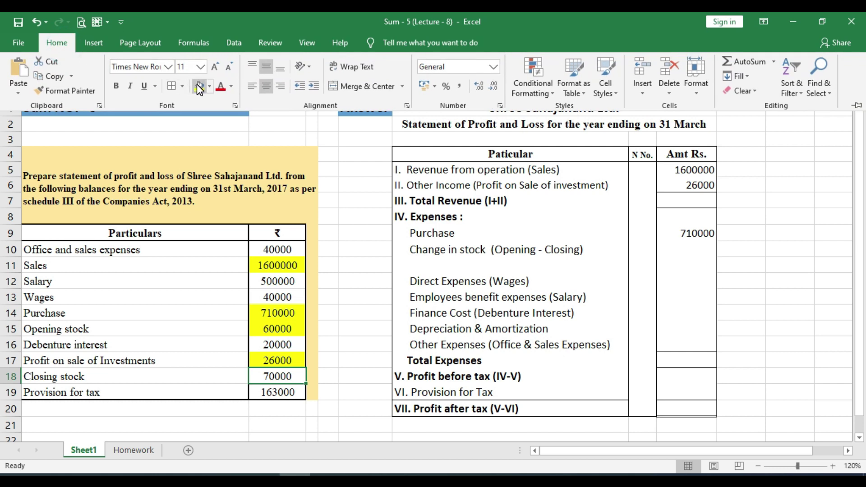
click(197, 84)
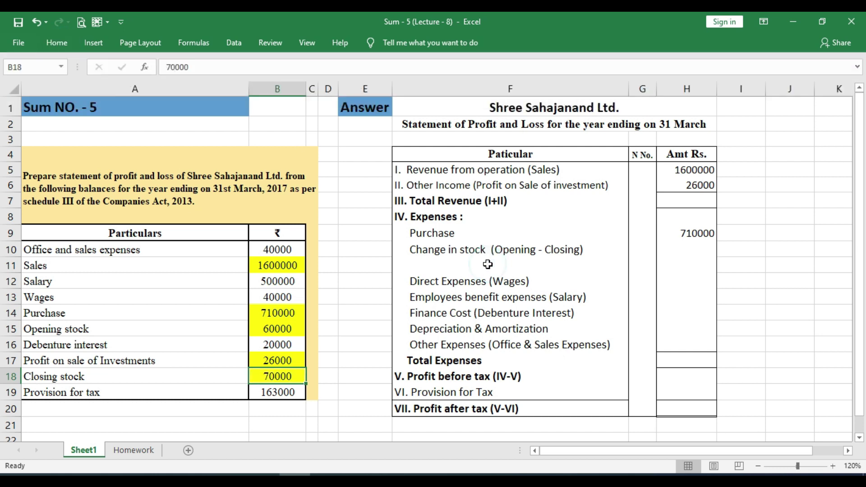
click(487, 265)
text((600000)
key(BackSpace)
text(-70000))
key(Return)
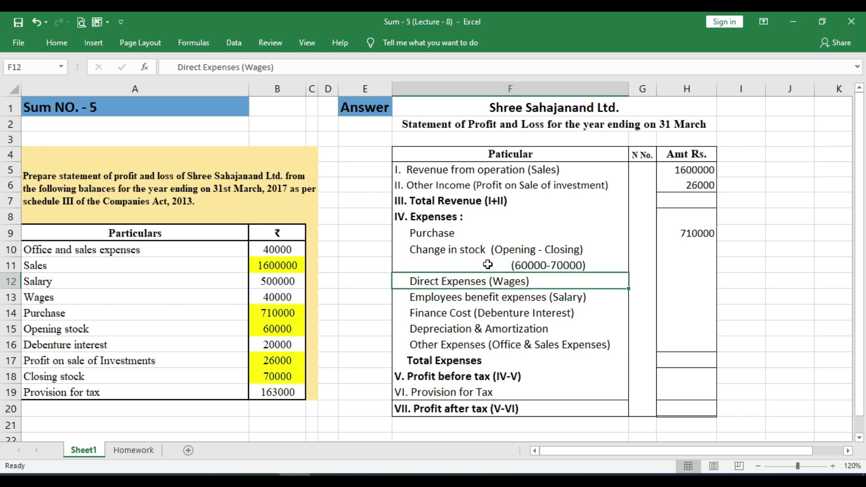
key(Right)
key(Right)
key(Up)
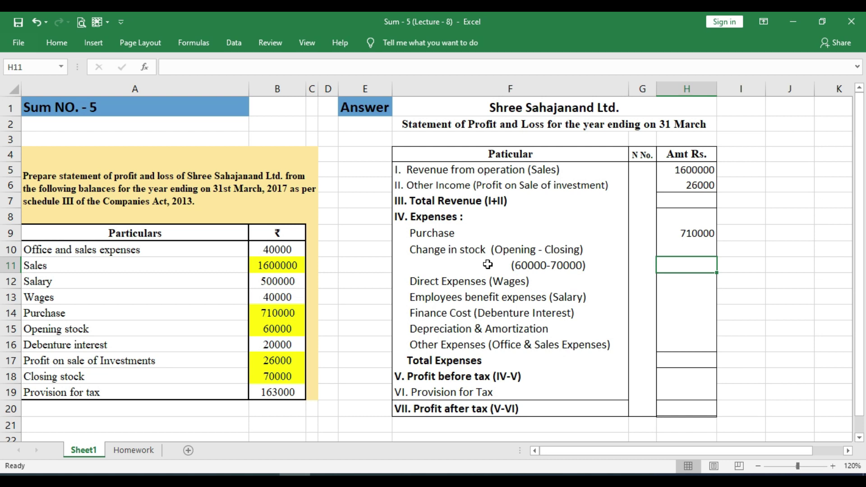
text(-10000)
key(Return)
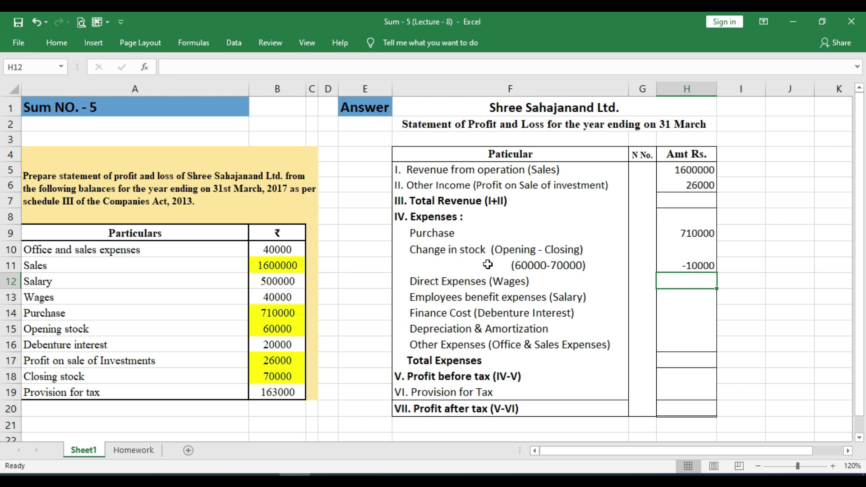
click(473, 277)
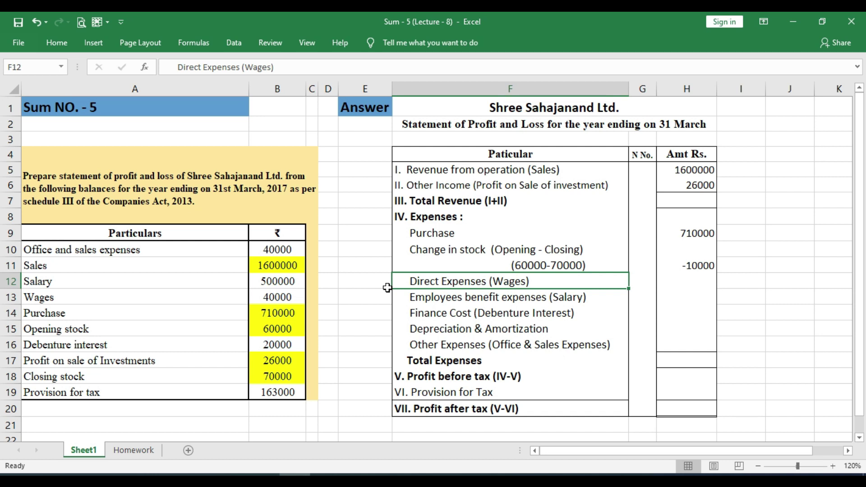
Highlight the 40000 wages balance yellow and enter 40000 for Direct Expenses (Wages)
click(281, 294)
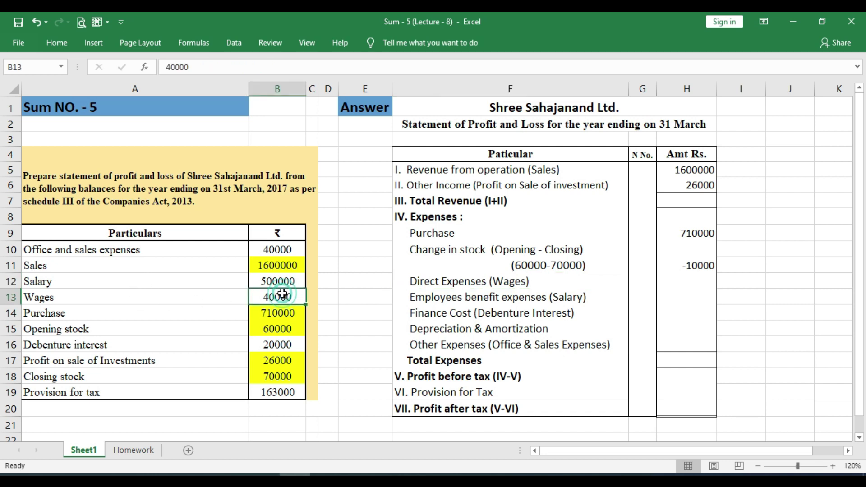
click(56, 43)
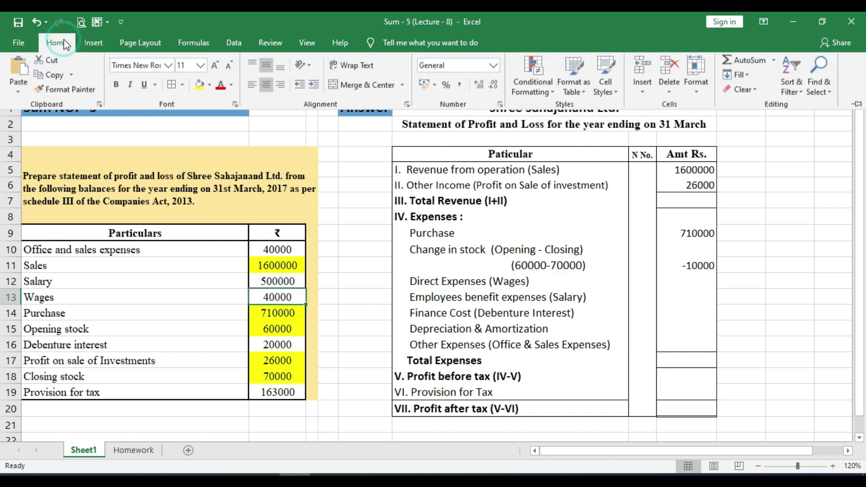
click(198, 89)
click(689, 286)
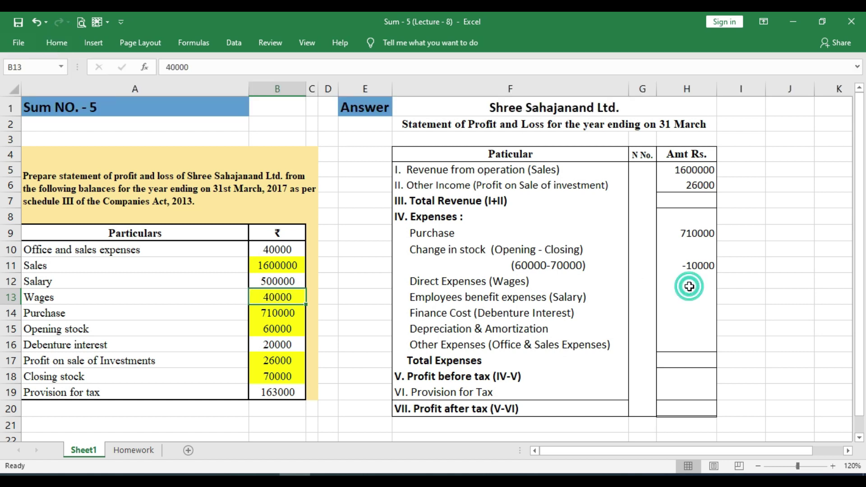
text(4000)
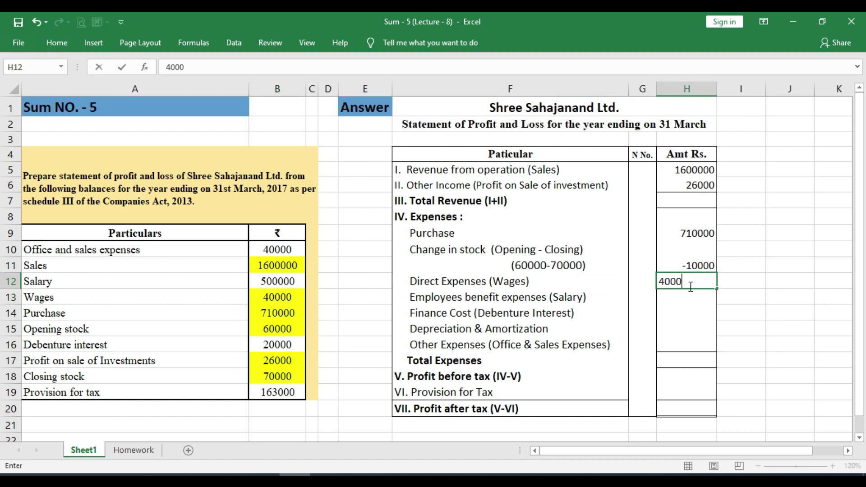
text(0)
key(Return)
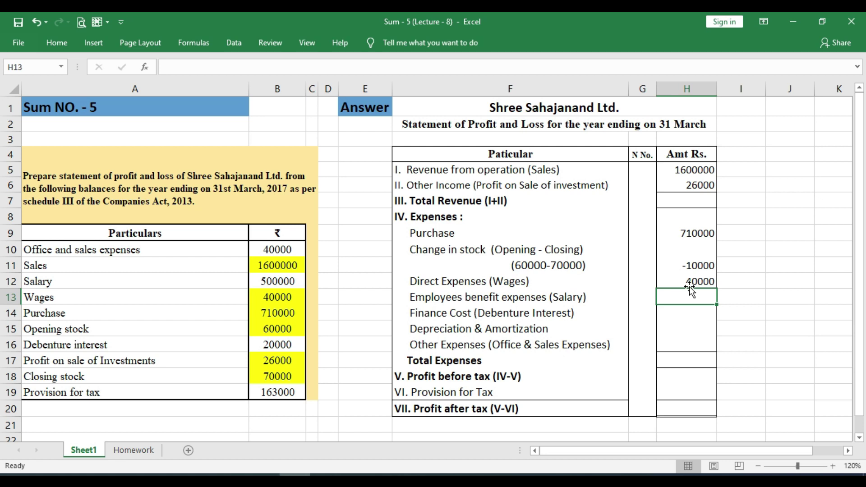
Highlight the 500000 salary balance yellow and enter 500000 for Employees benefit expenses
click(276, 281)
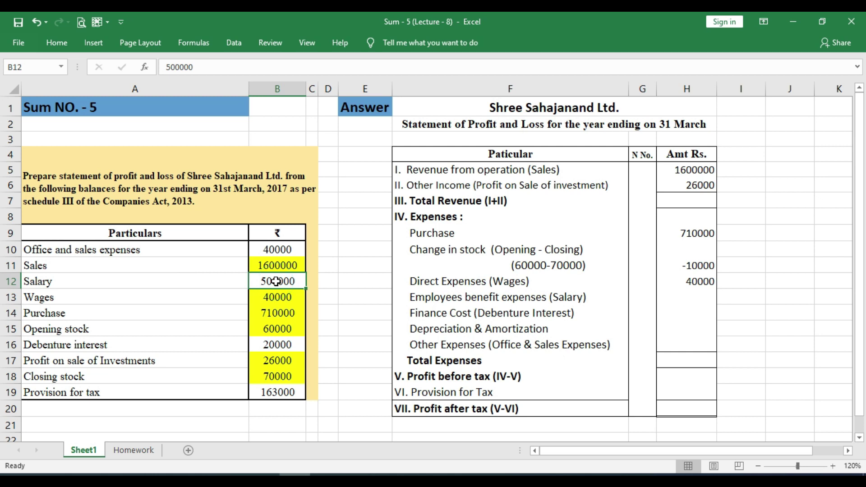
click(57, 42)
click(199, 85)
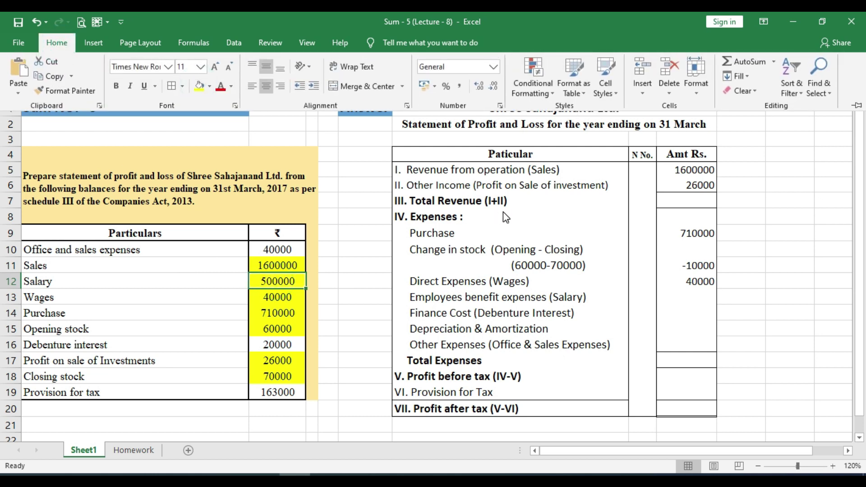
click(686, 298)
click(687, 297)
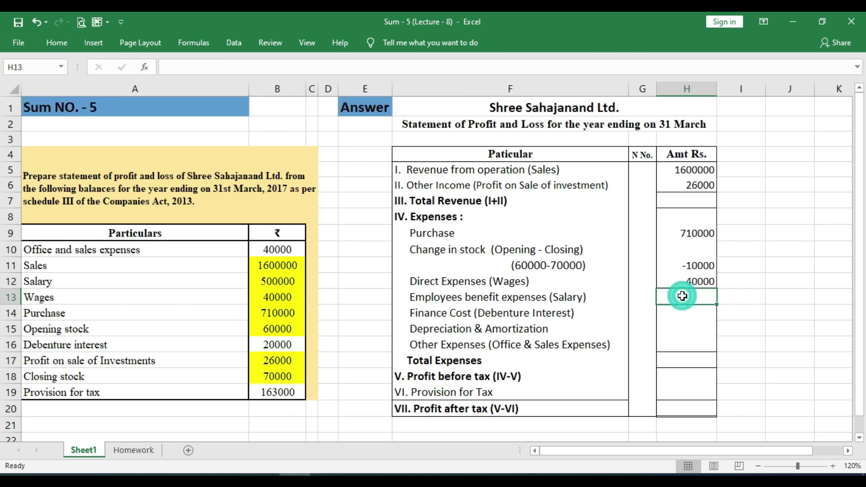
text(50000)
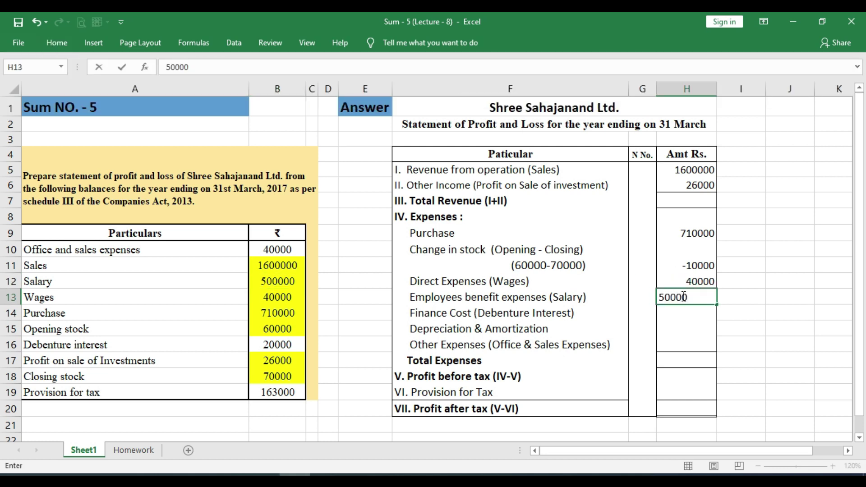
text(0)
key(Return)
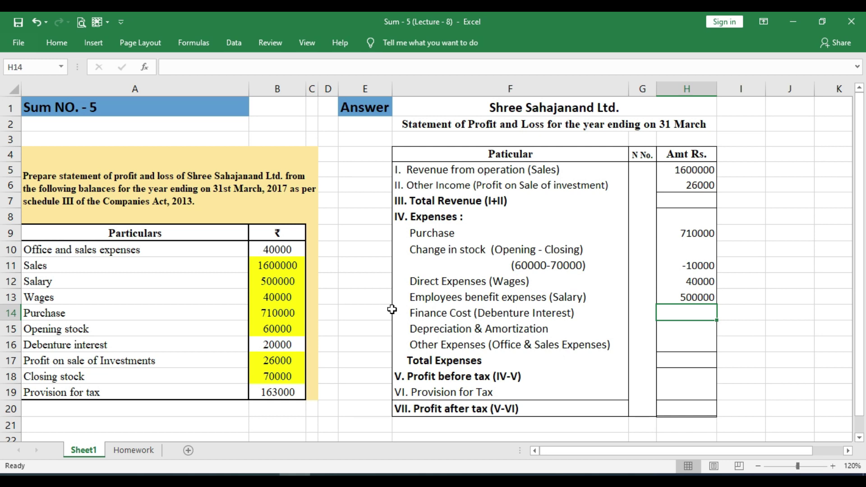
Mark the 20000 debenture interest balance, enter 20000 as Finance Cost and 0 for Depreciation
click(268, 343)
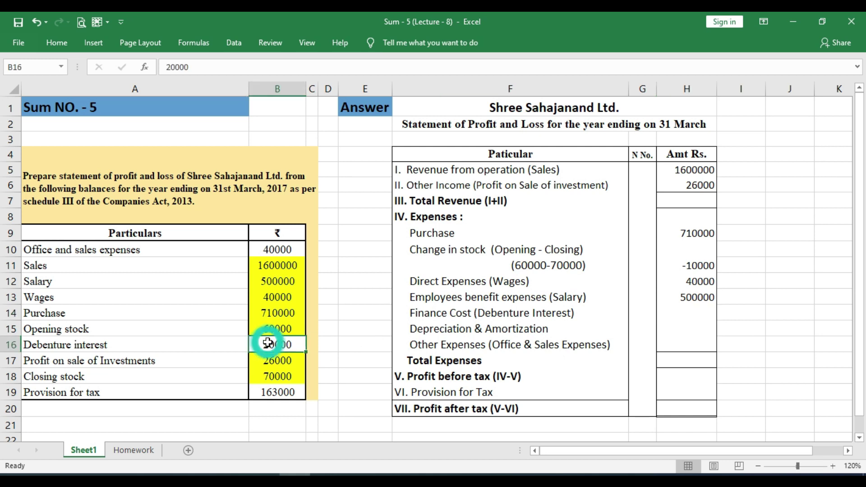
click(59, 43)
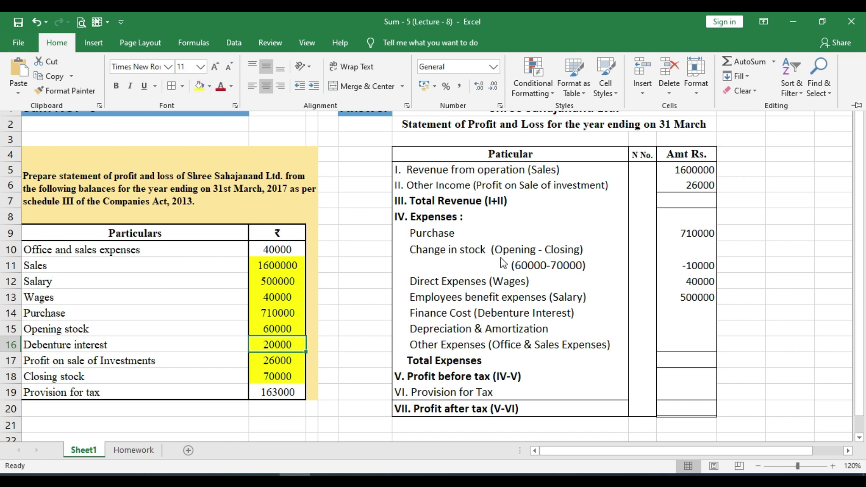
click(675, 311)
click(675, 311)
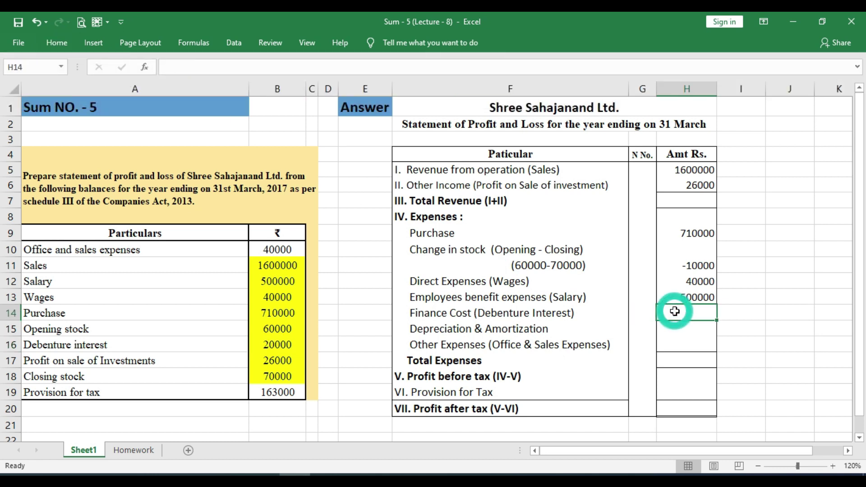
text(20000)
key(Return)
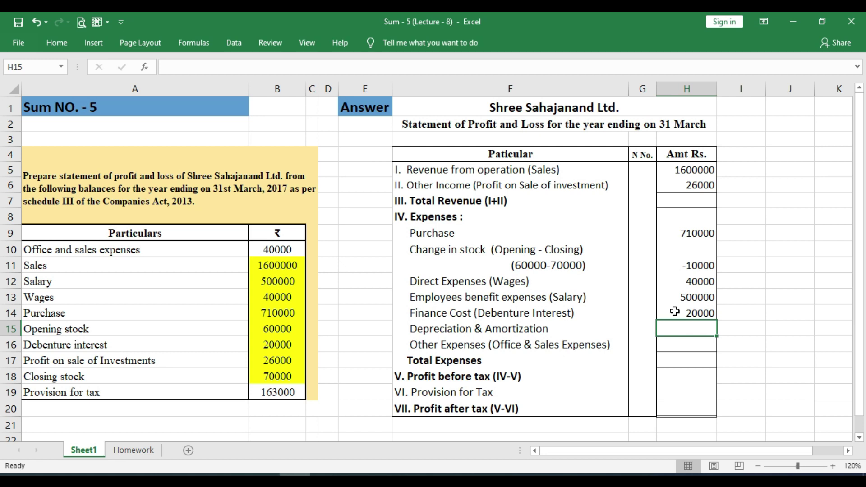
text(0)
key(Return)
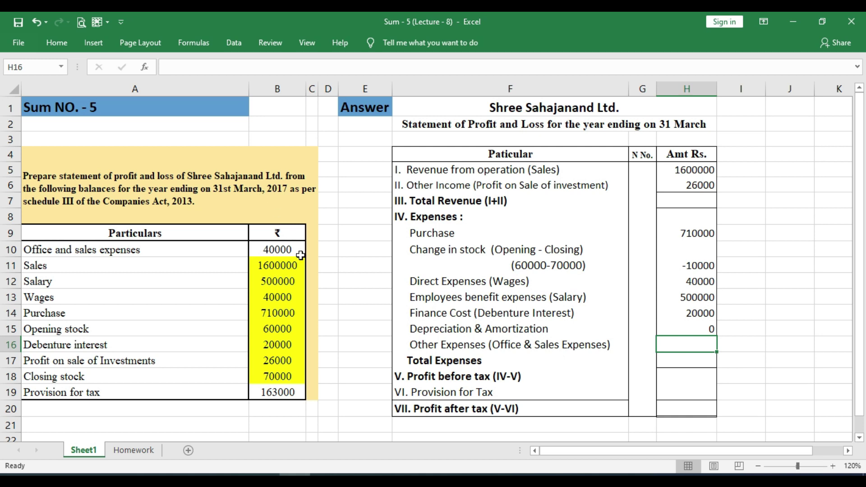
Highlight the office and sales expenses balance yellow
click(269, 251)
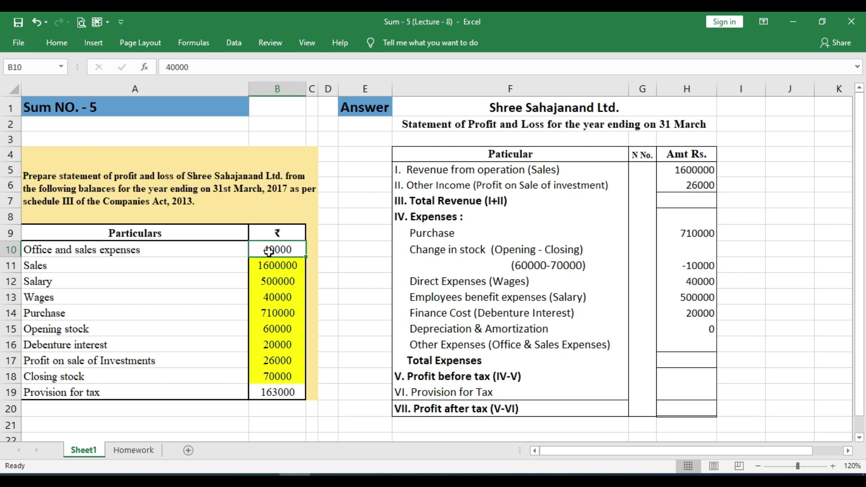
click(57, 42)
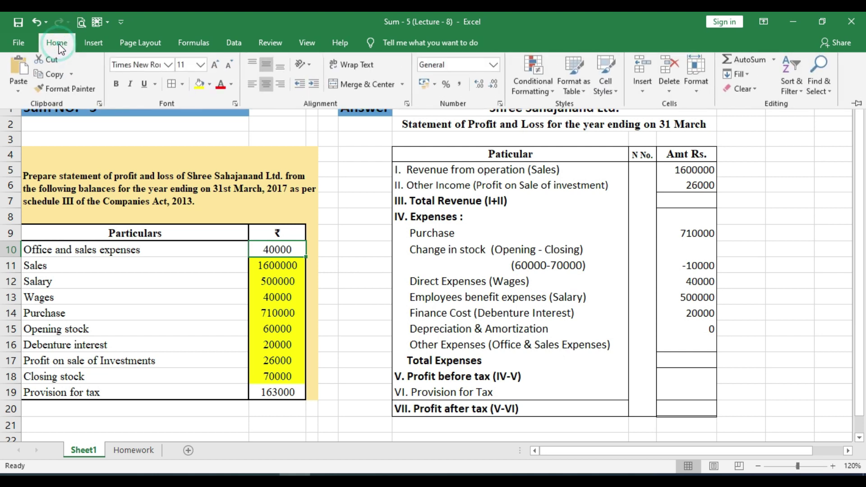
click(199, 85)
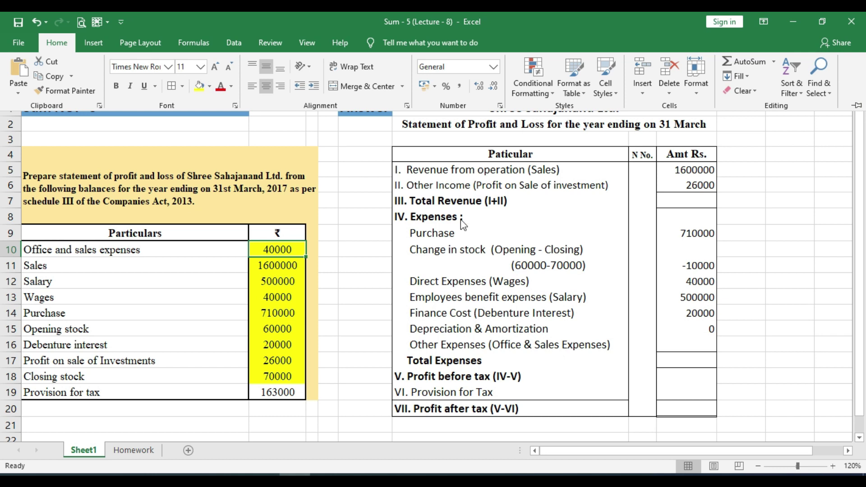
Enter 40000 as Other Expenses in H16 and bring up the Calculator
click(534, 346)
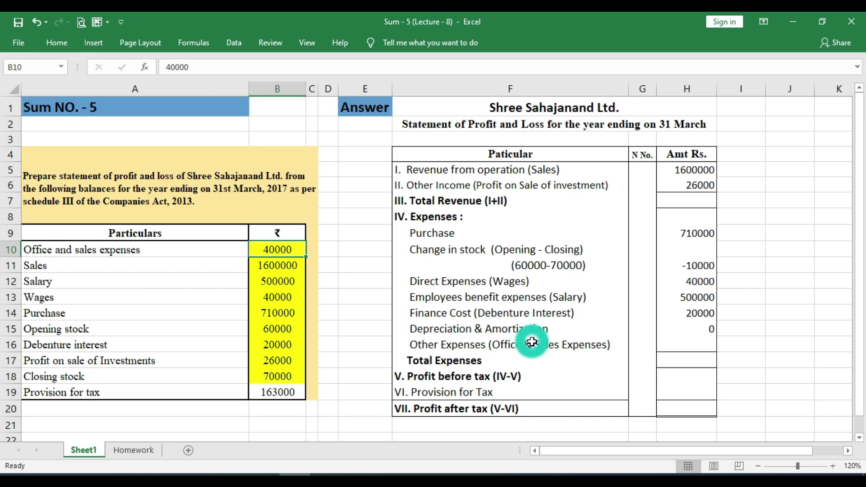
click(680, 344)
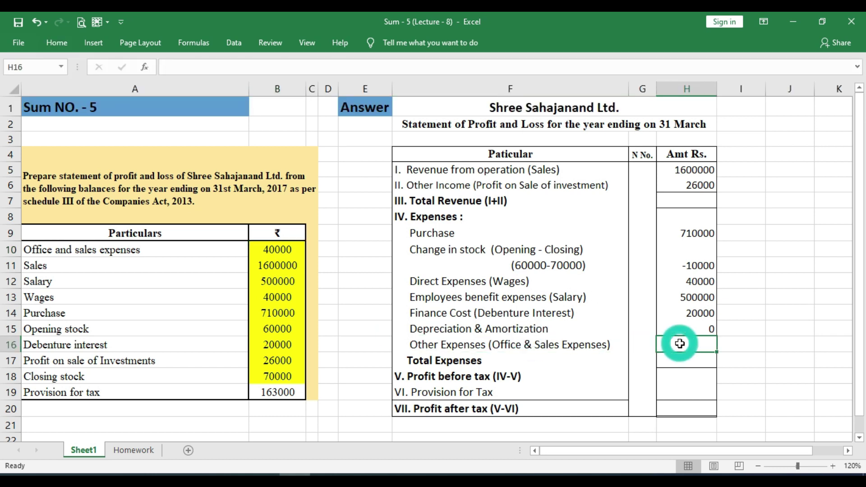
text(40000)
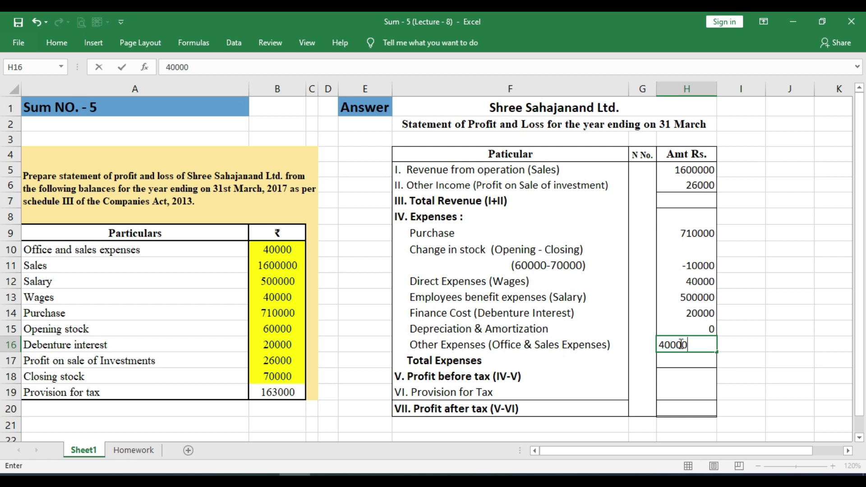
key(Return)
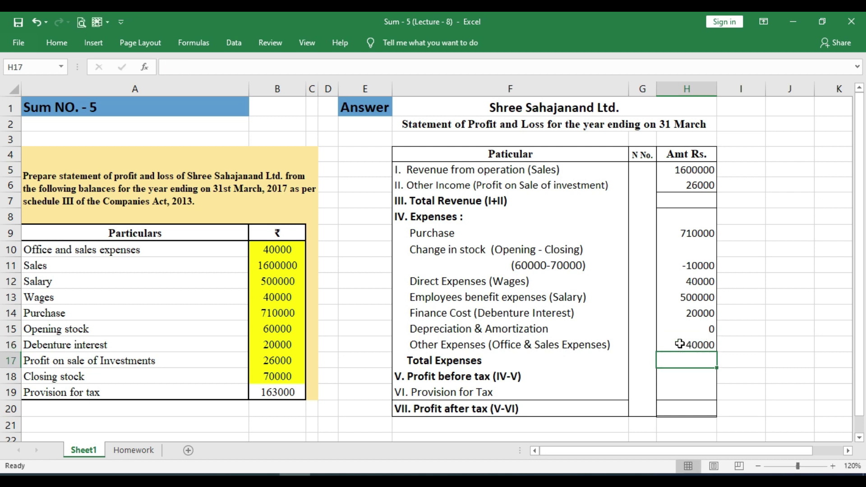
key(XF86Calculator)
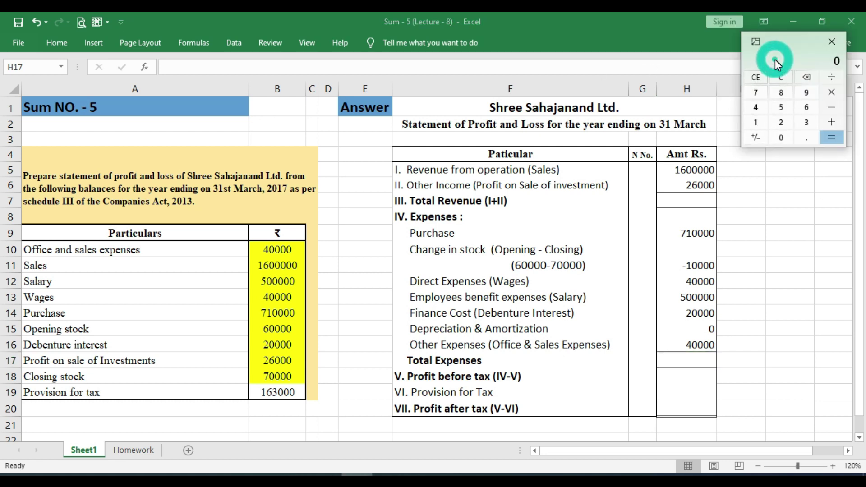
Total 1600000+26000 in Calculator and enter 1626000 as Total Revenue in H7
text(1600000+26000)
key(Return)
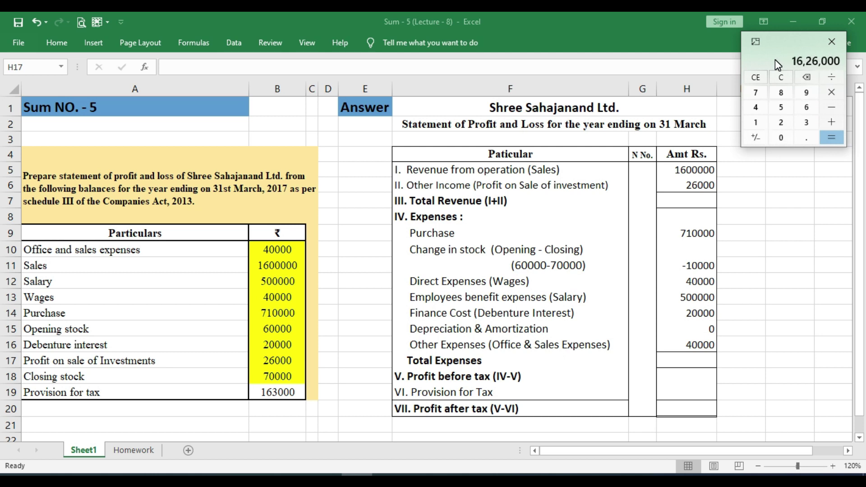
click(687, 197)
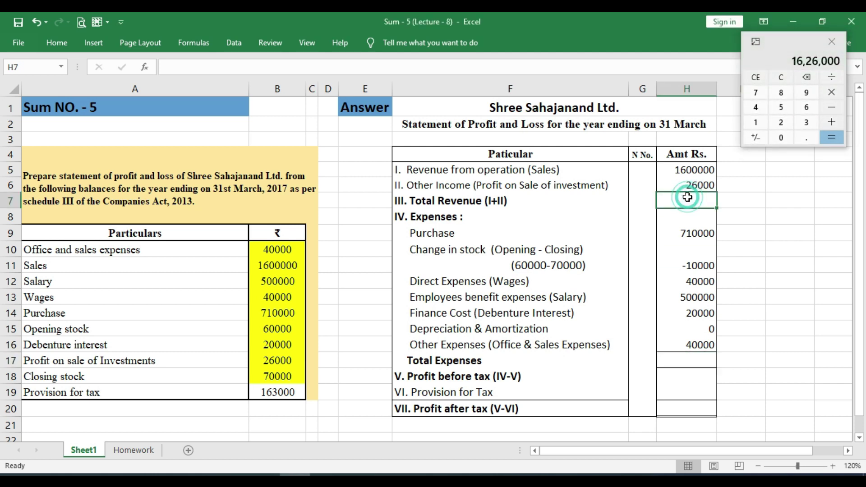
text(1626000)
key(Return)
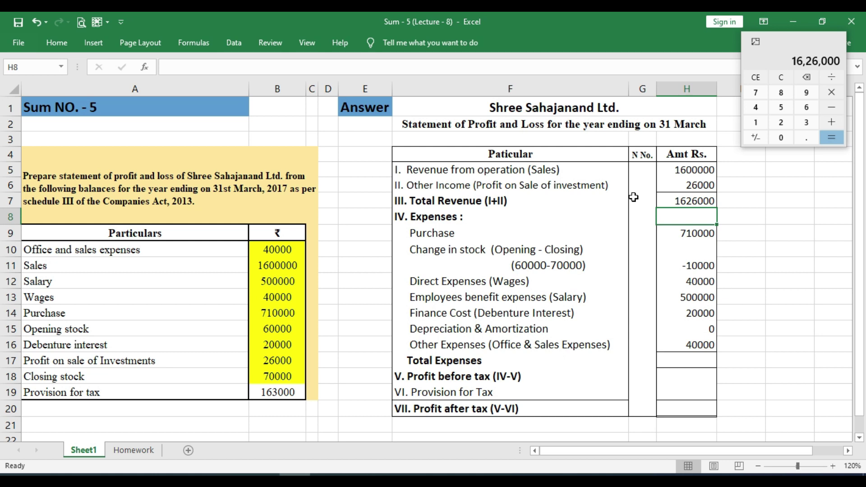
Sum the expense amounts 710000, -10000, 40000, 500000, 20000 and 40000 in Calculator
click(781, 42)
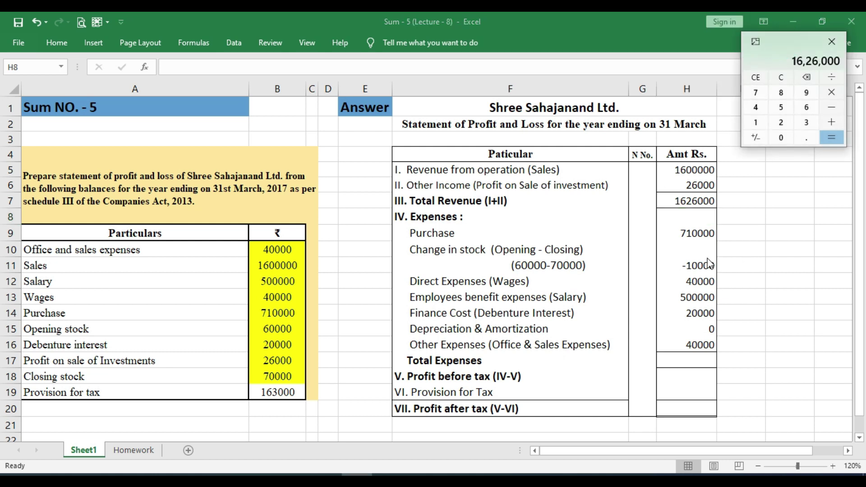
click(838, 172)
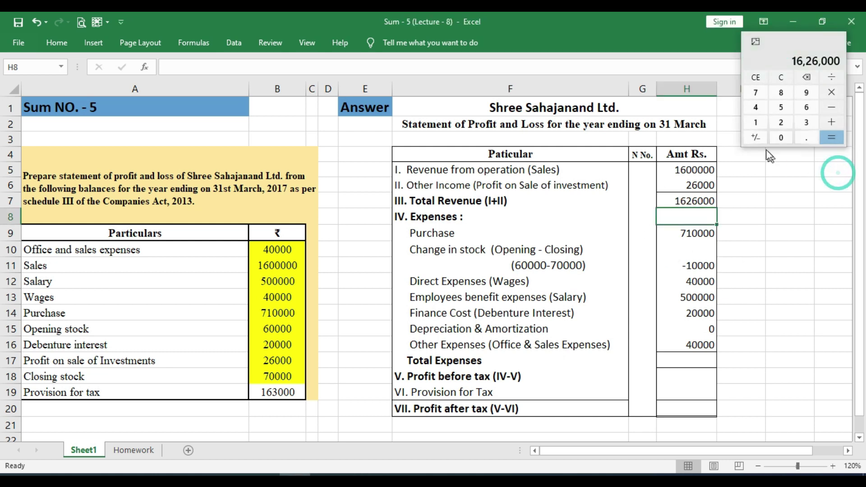
click(781, 77)
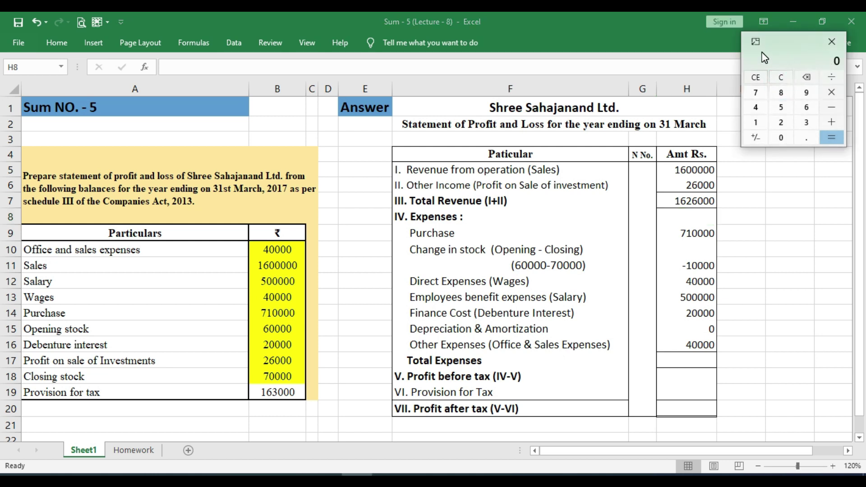
text(710000)
text(-)
text(10000)
text(+)
text(400000)
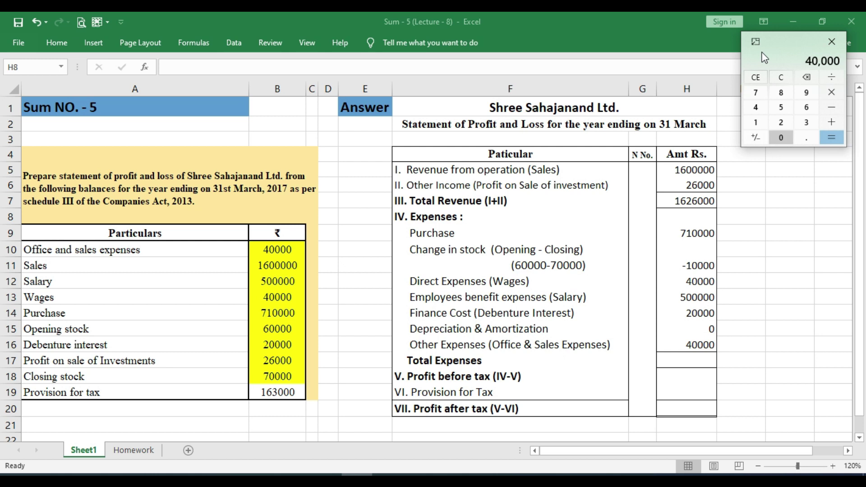
text(+)
text(500000+)
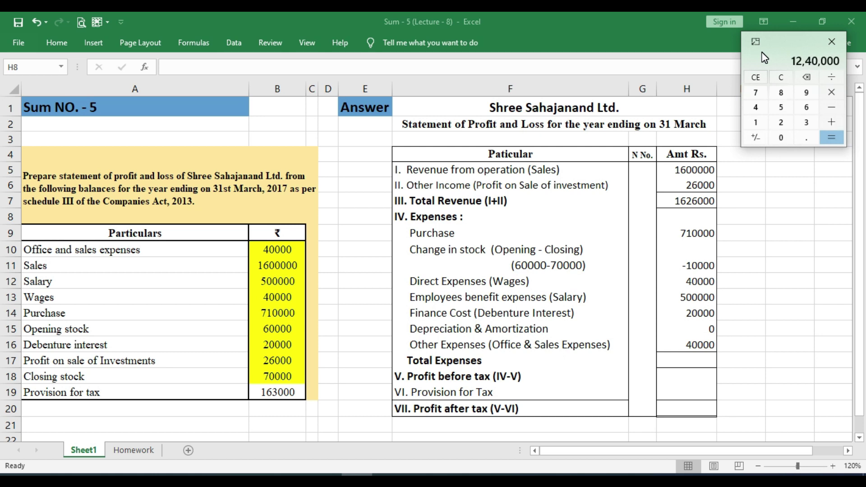
text(20000+040000=)
Enter 1300000 as Total Expenses in H17
click(682, 363)
text(1300000)
key(Return)
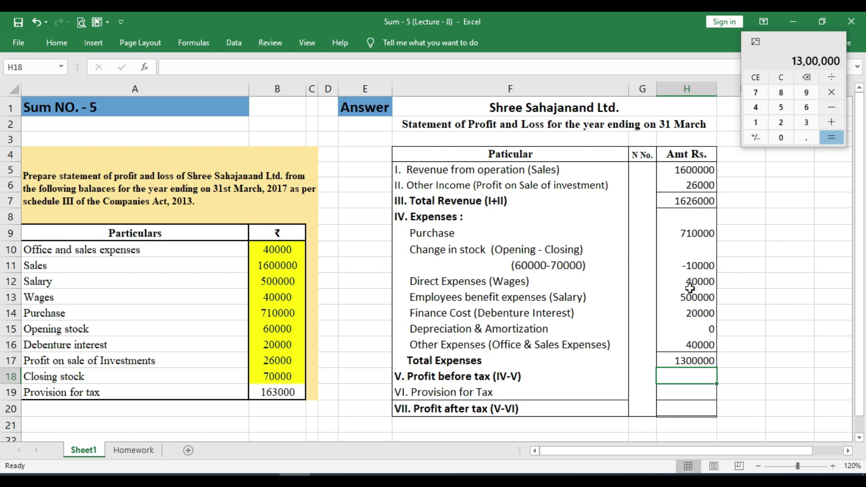
Work out 1626000 minus 1300000 in Calculator and enter 326000 as Profit before tax
click(792, 45)
text(16260000)
key(BackSpace)
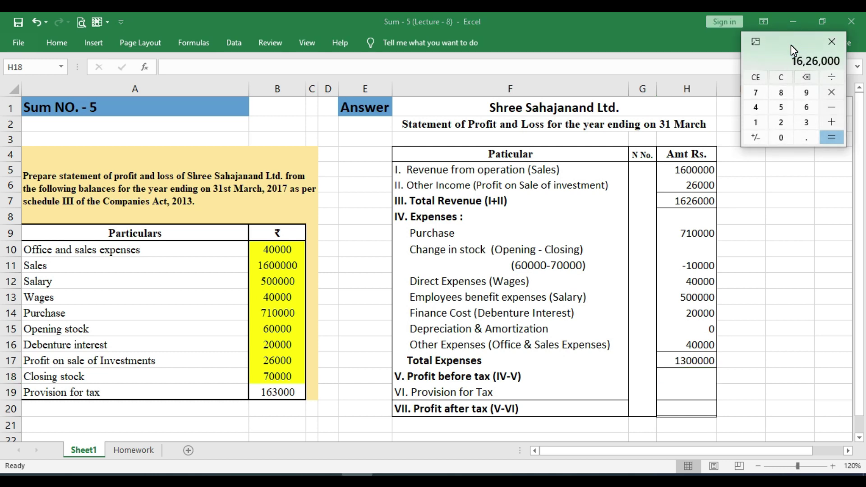
text(1300000)
key(Return)
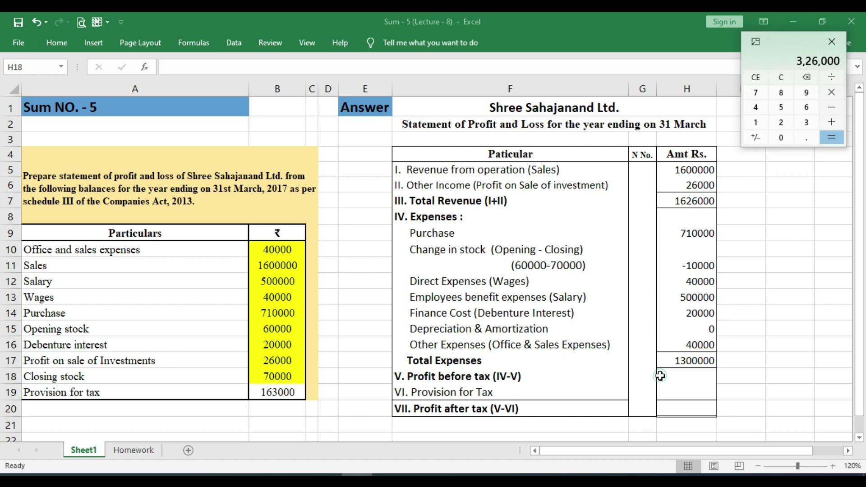
click(660, 376)
text(326000)
key(Return)
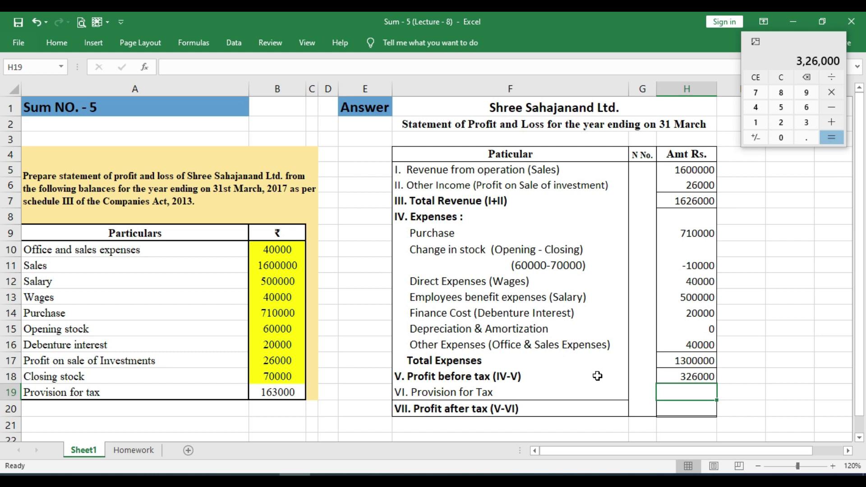
Check the tax balance and enter 163000 as Provision for Tax in H19
click(286, 392)
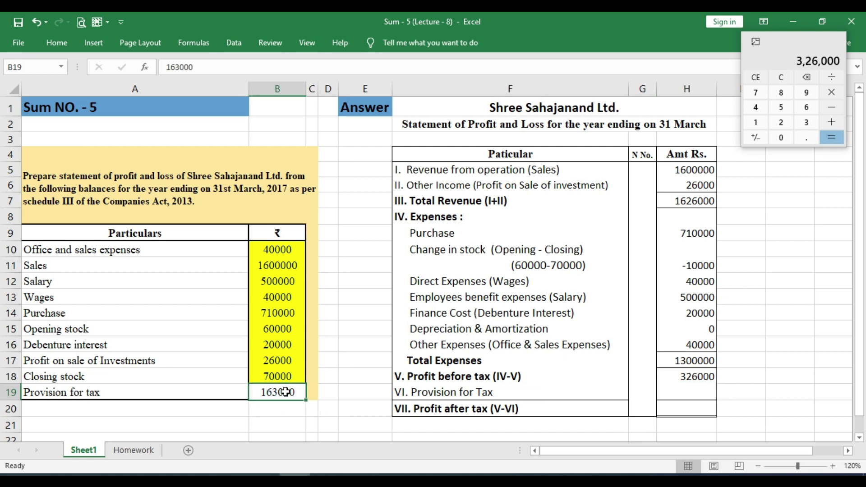
click(677, 398)
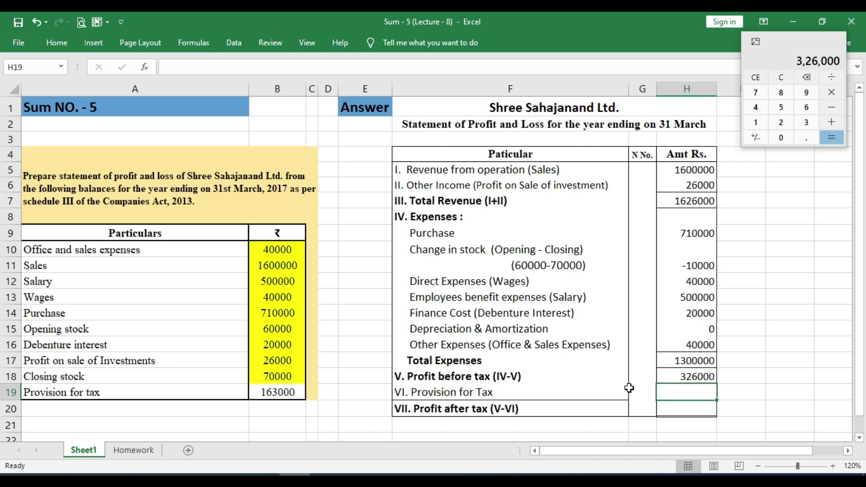
text(1630000)
key(BackSpace)
key(Return)
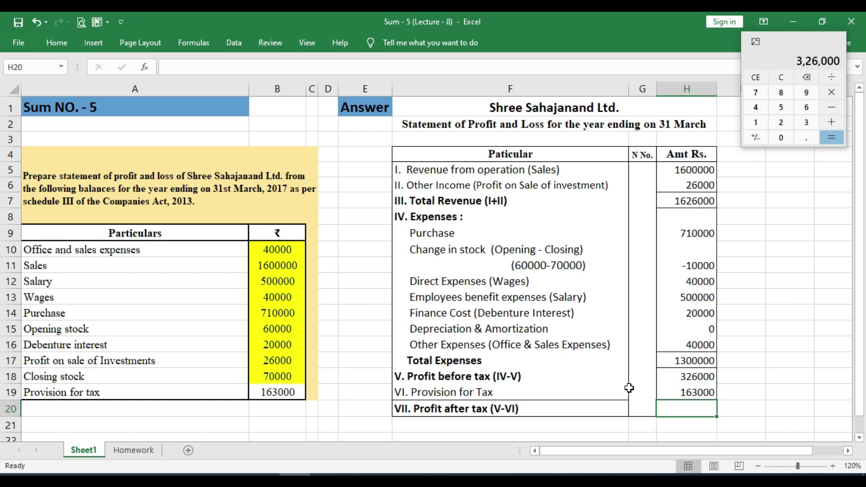
Compute 326000 minus 163000 in Calculator and enter 163000 as Profit after tax in H20
click(779, 47)
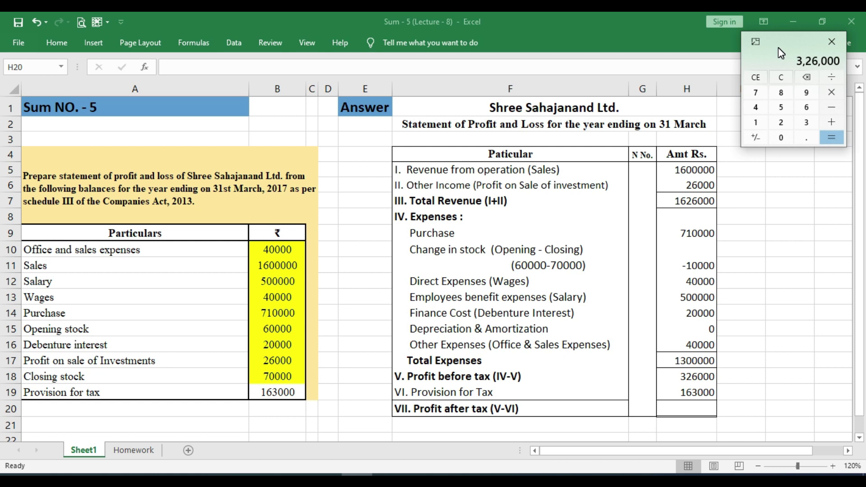
text(163000)
key(Return)
click(666, 411)
text(1630000)
key(BackSpace)
key(Return)
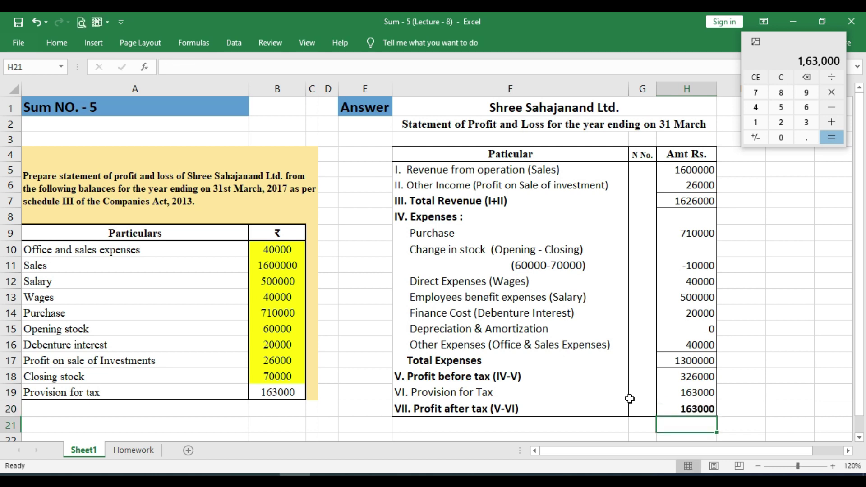